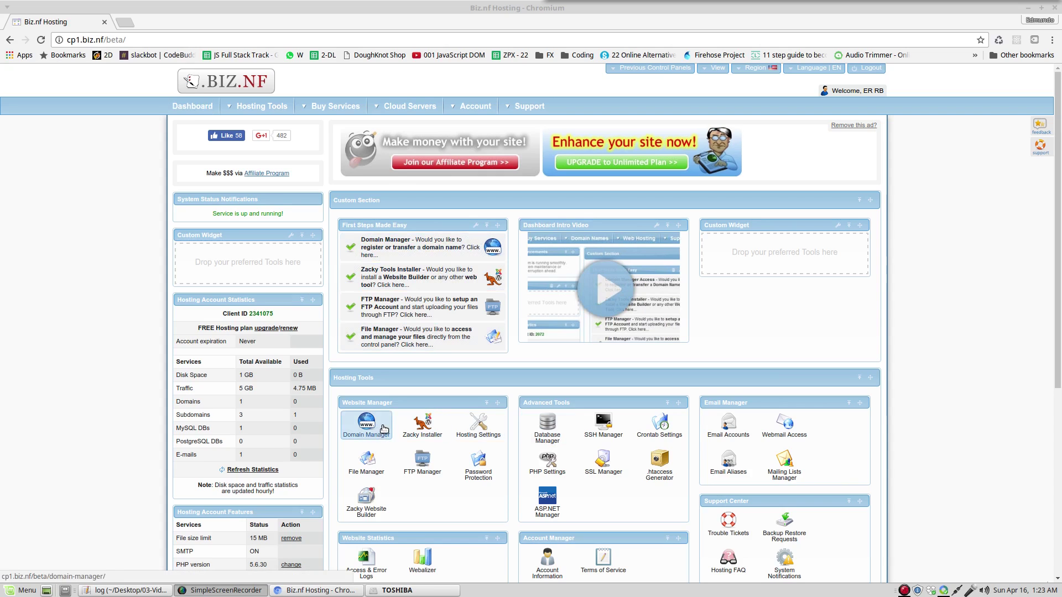
Create the free subdomain nogym.co.nf from the Domain Manager's free .co.nf option.
{"action": "left_click", "coordinate": [384, 427]}
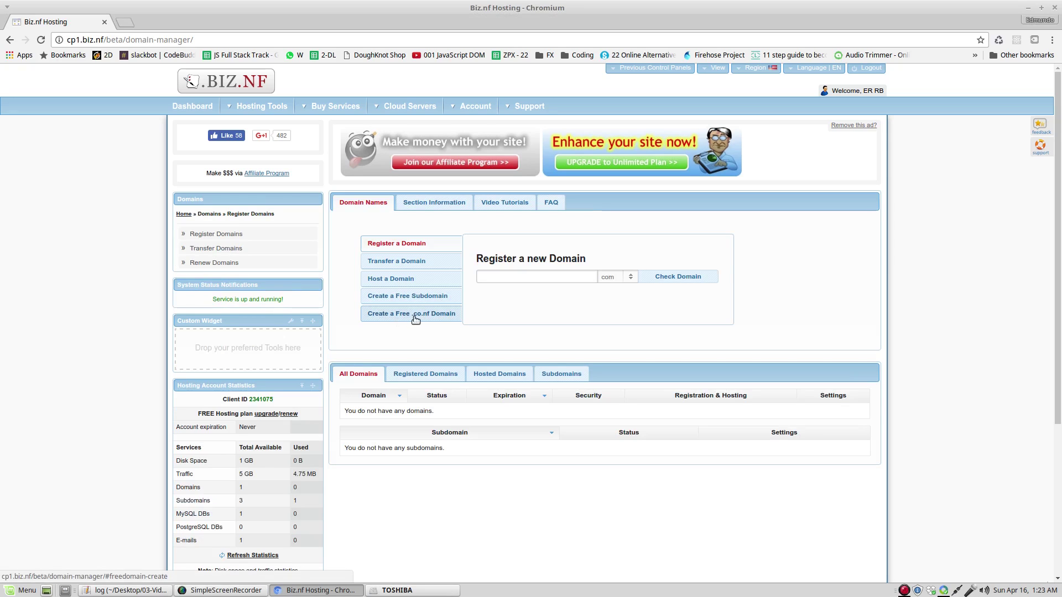
{"action": "left_click", "coordinate": [439, 319]}
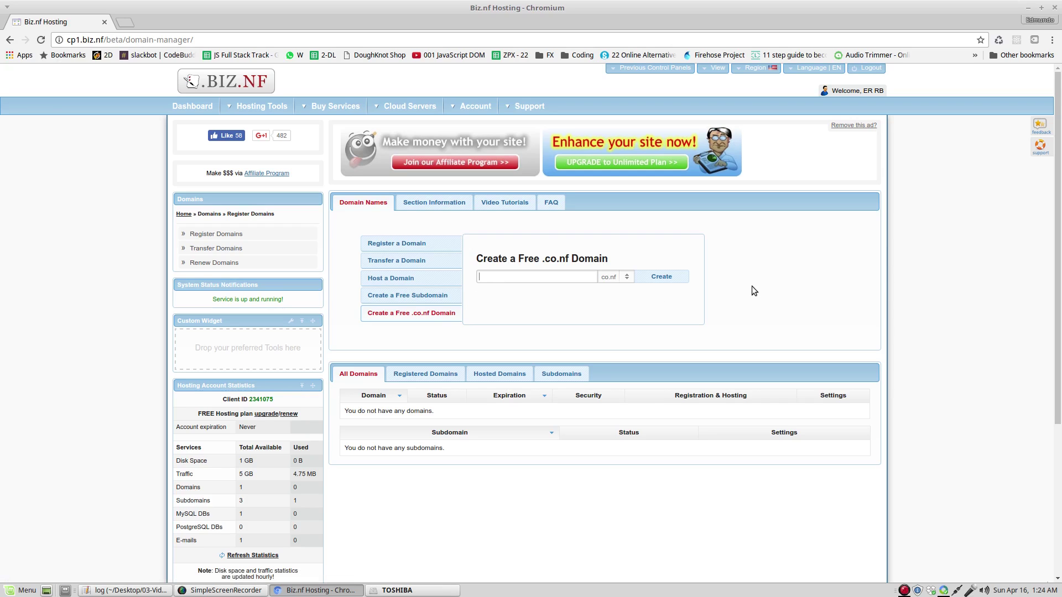
{"action": "type", "text": "nogym"}
{"action": "left_click", "coordinate": [666, 279]}
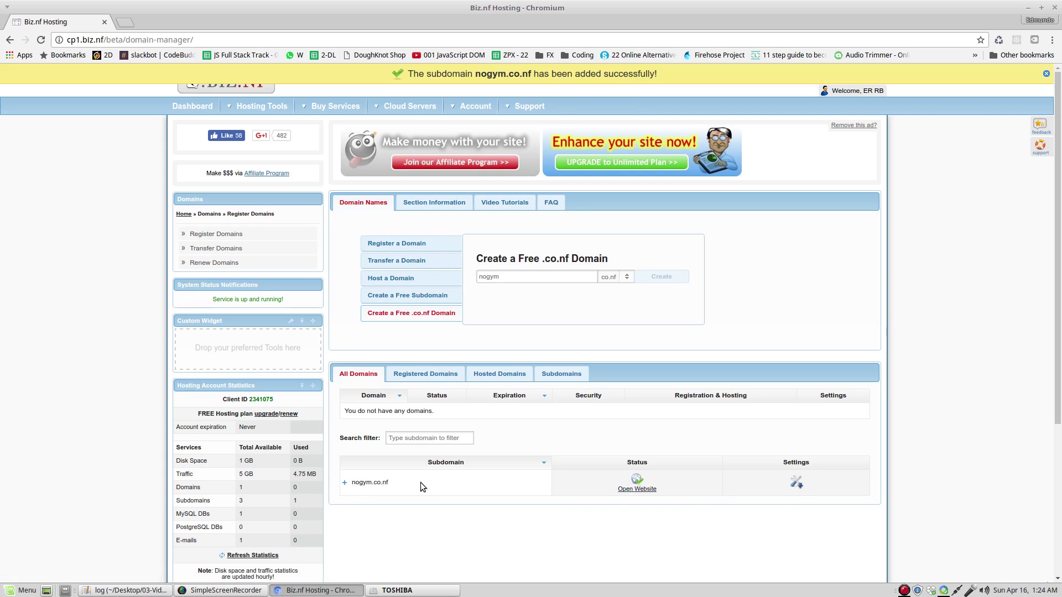
Open the empty /home/www/nogym.co.nf/ folder in the hosting File Manager.
{"action": "left_click", "coordinate": [202, 108]}
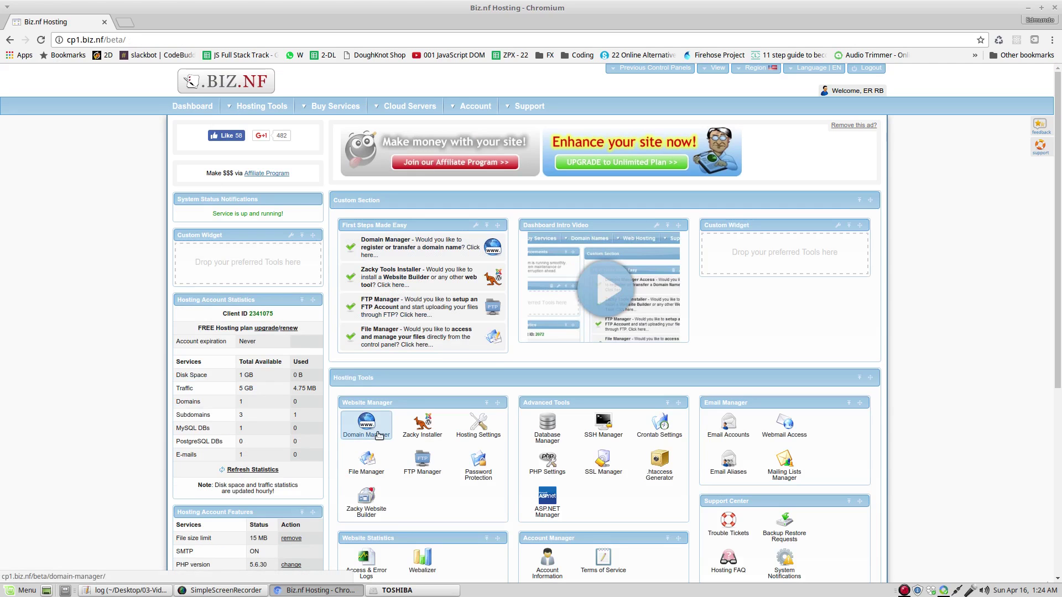
{"action": "left_click", "coordinate": [382, 464]}
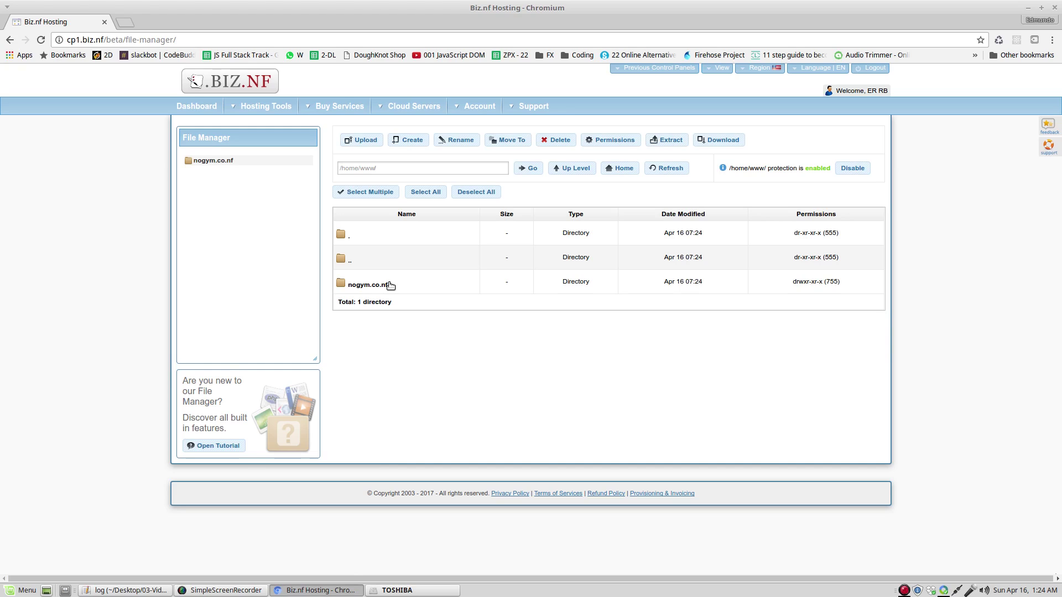
{"action": "double_click", "coordinate": [390, 284]}
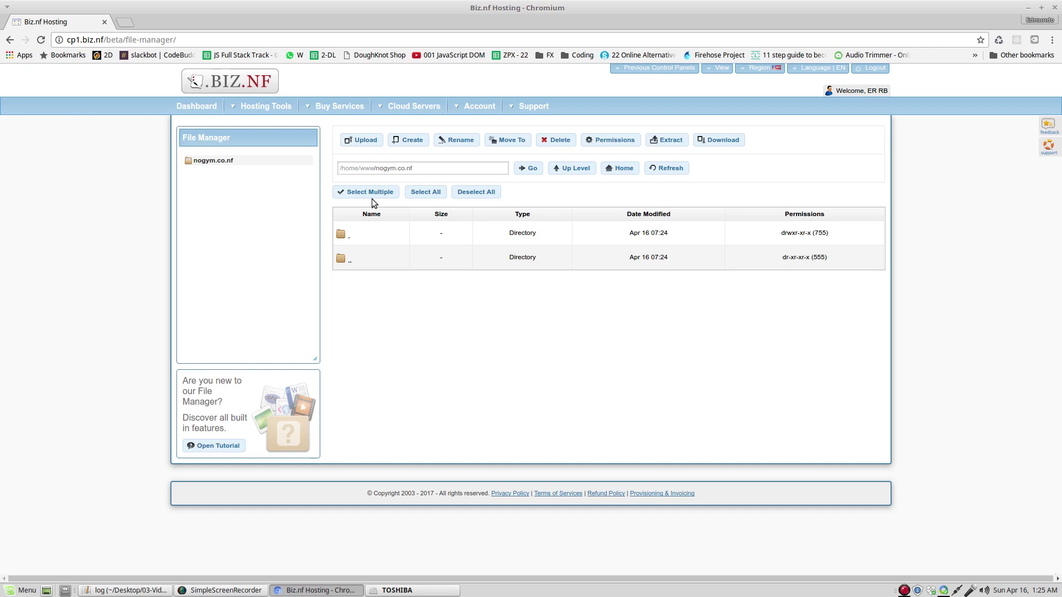
Upload index.html (1.37 KB) and style.css (791 B) from Desktop/02-NoGym into the site folder.
{"action": "left_click", "coordinate": [368, 143]}
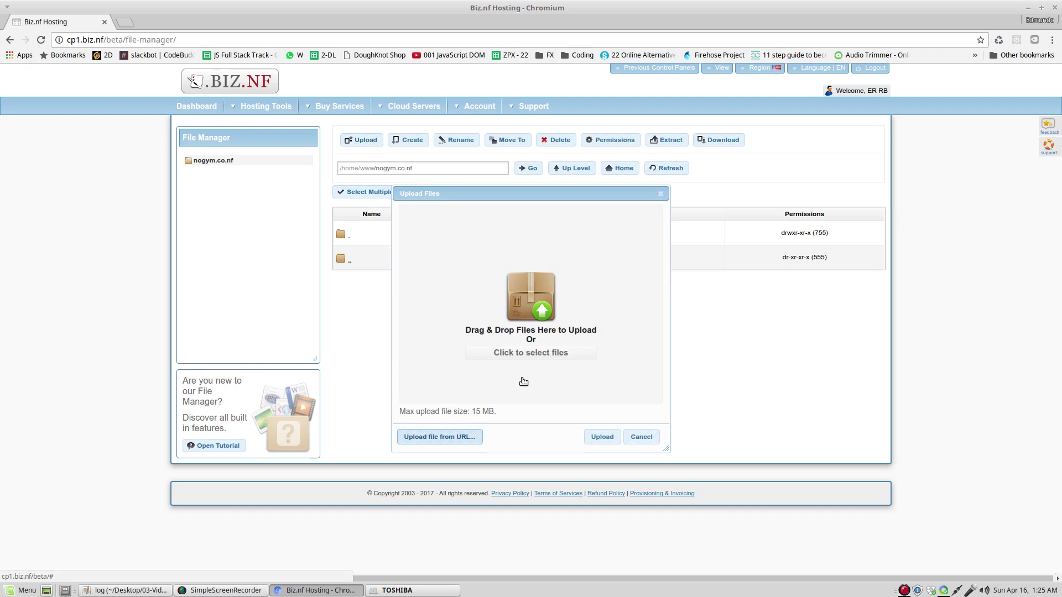
{"action": "left_click", "coordinate": [519, 356]}
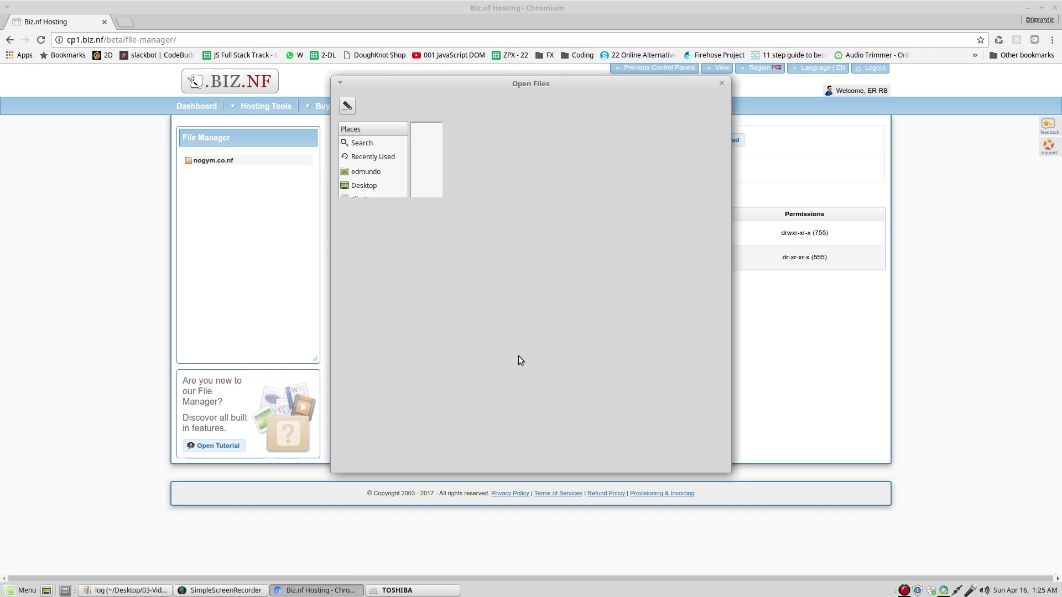
{"action": "left_click", "coordinate": [362, 186]}
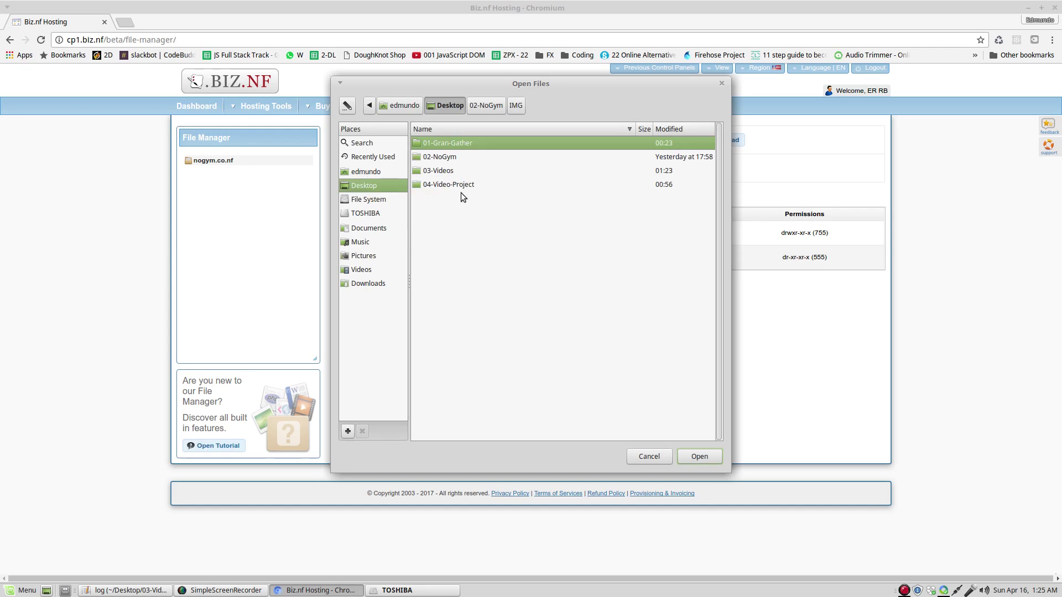
{"action": "double_click", "coordinate": [437, 156]}
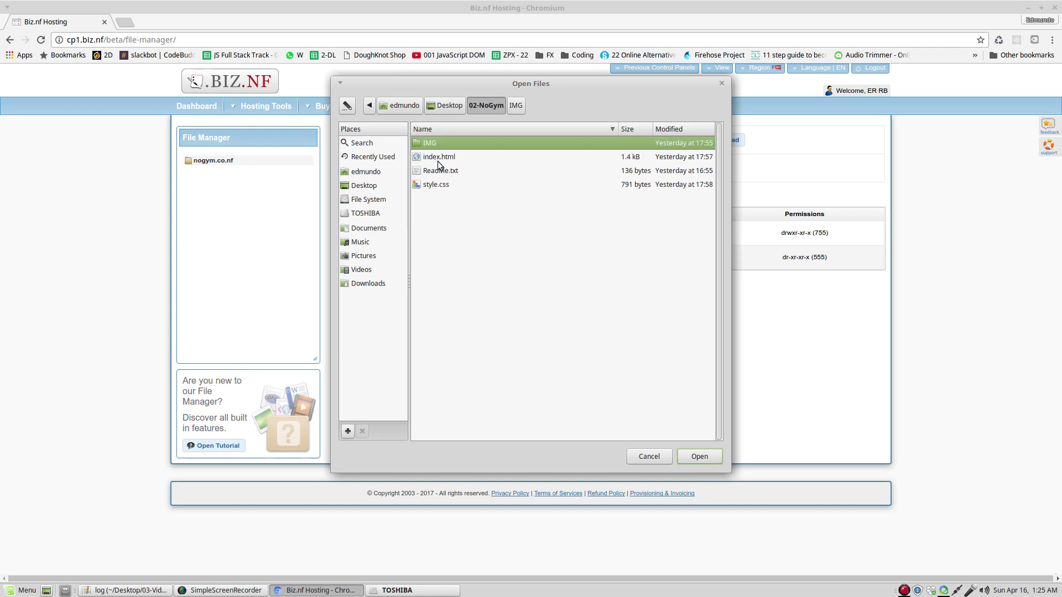
{"action": "left_click", "coordinate": [435, 159]}
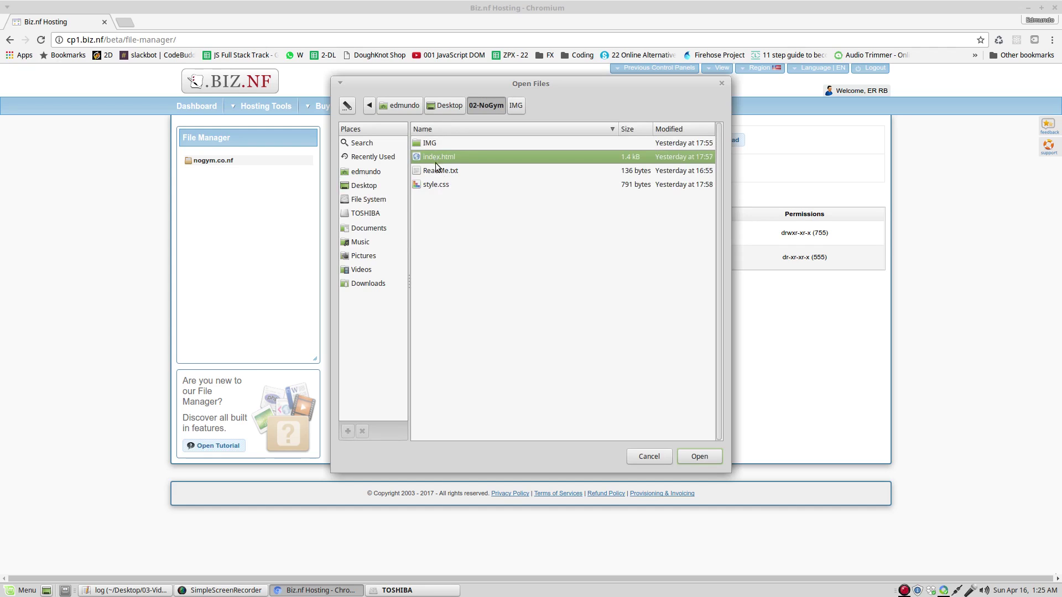
{"action": "left_click", "coordinate": [436, 186], "text": "ctrl"}
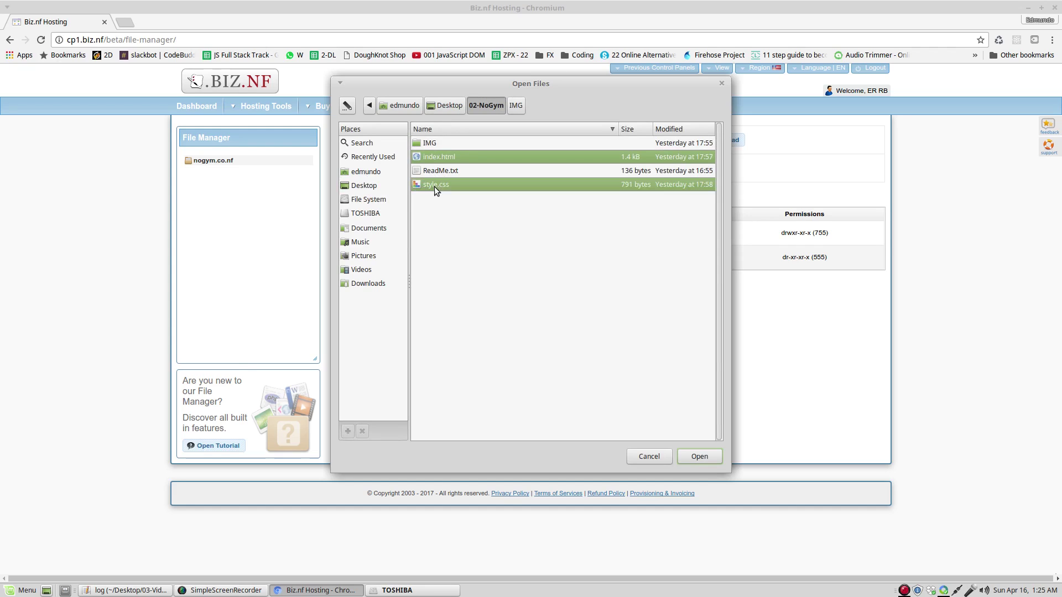
{"action": "left_click", "coordinate": [697, 458]}
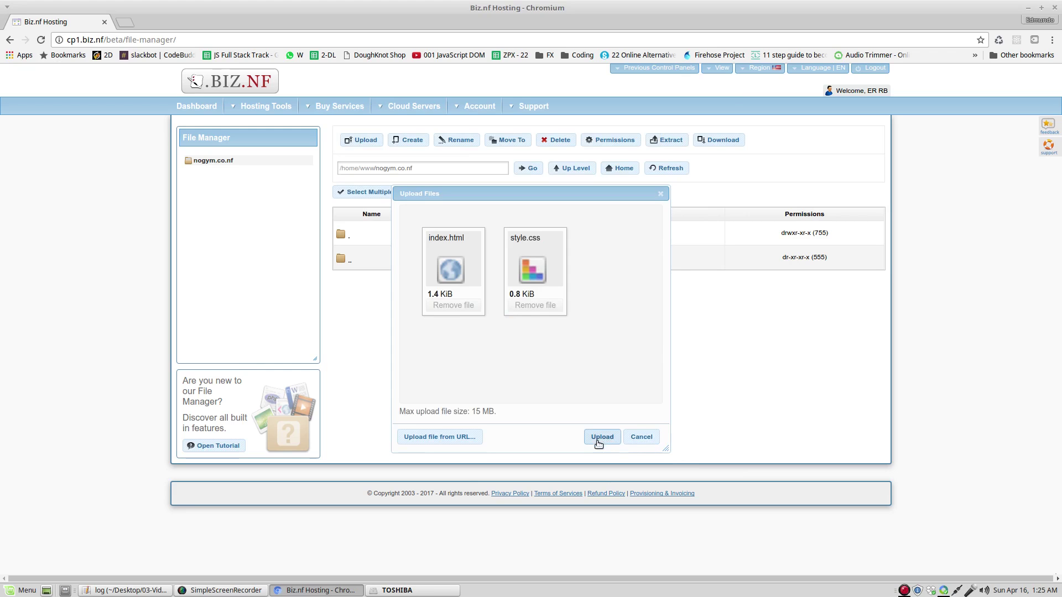
{"action": "left_click", "coordinate": [598, 441]}
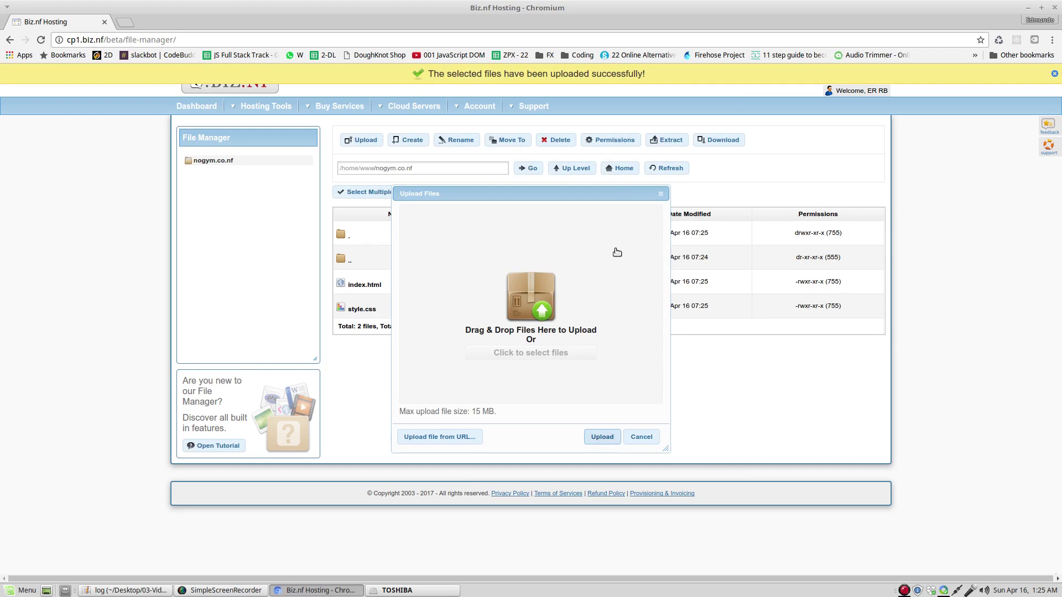
{"action": "left_click", "coordinate": [660, 194]}
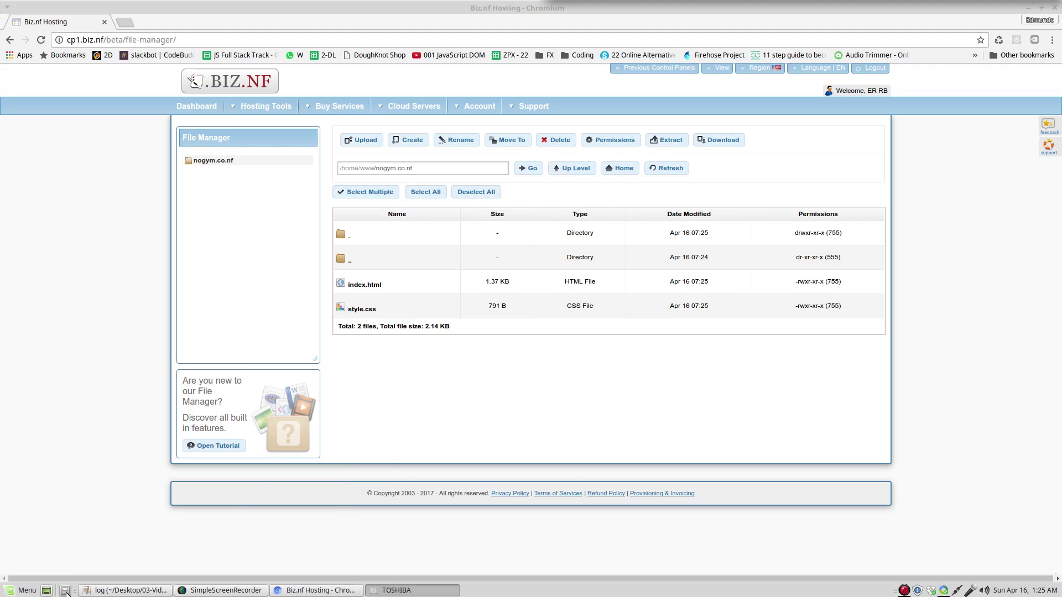
In Nemo, open Desktop/02-NoGym and check the sizes of index.html and style.css.
{"action": "left_click", "coordinate": [65, 590]}
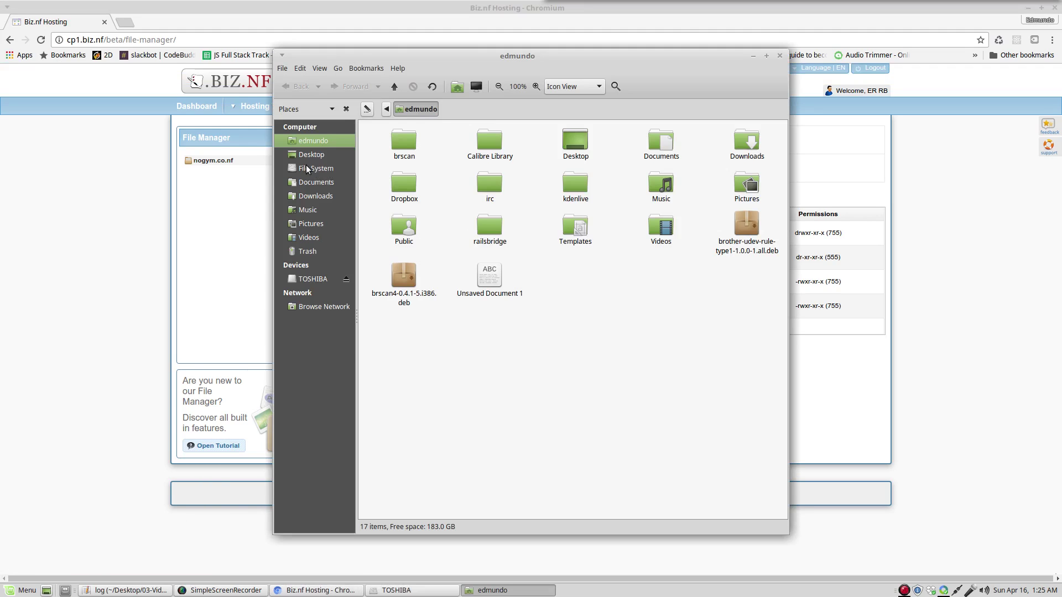
{"action": "left_click", "coordinate": [311, 159]}
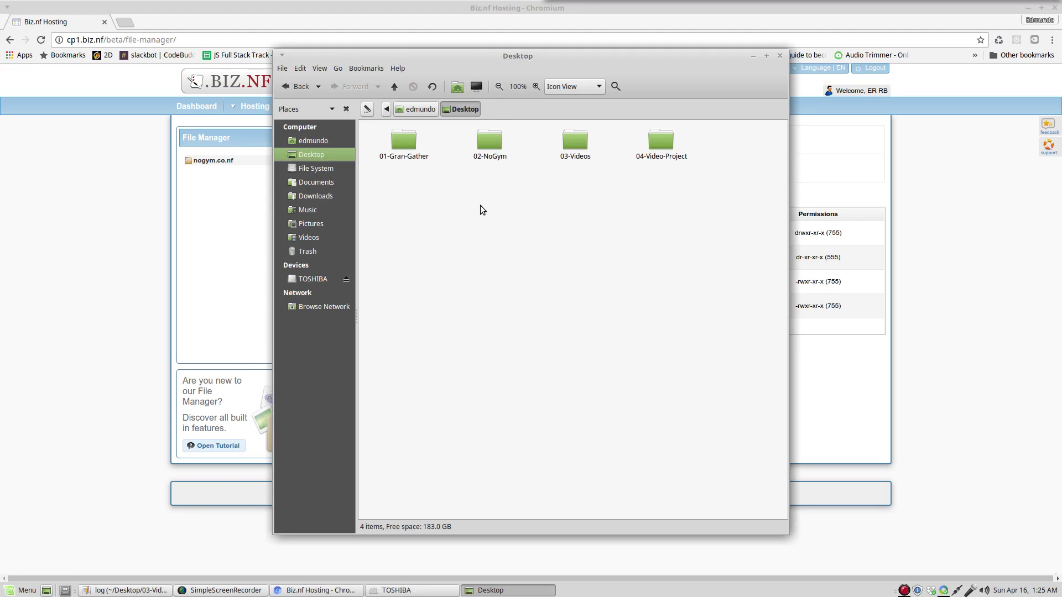
{"action": "double_click", "coordinate": [488, 142]}
{"action": "left_click", "coordinate": [488, 157]}
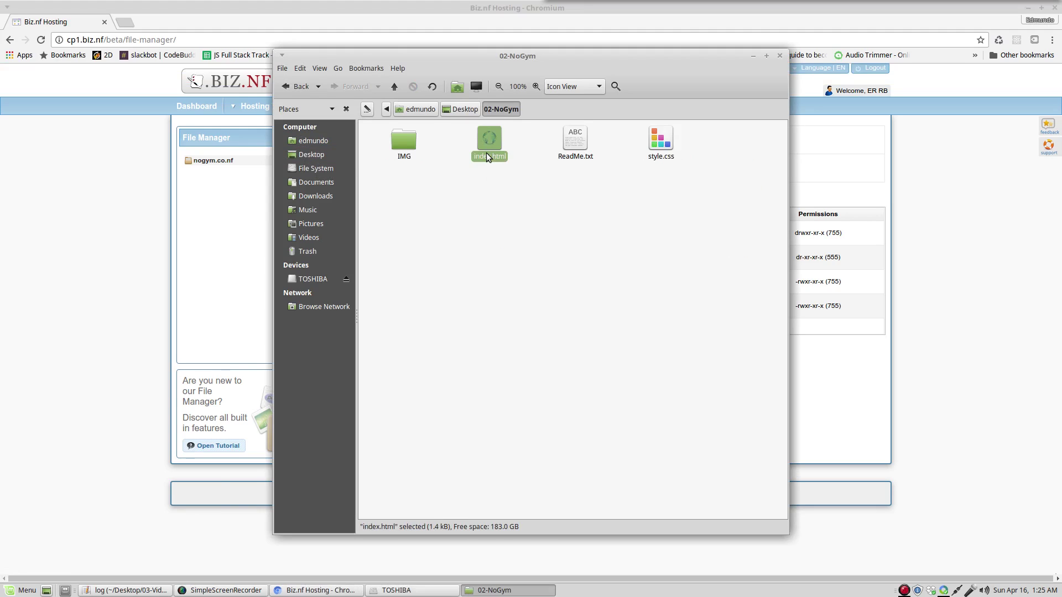
{"action": "left_click", "coordinate": [653, 145]}
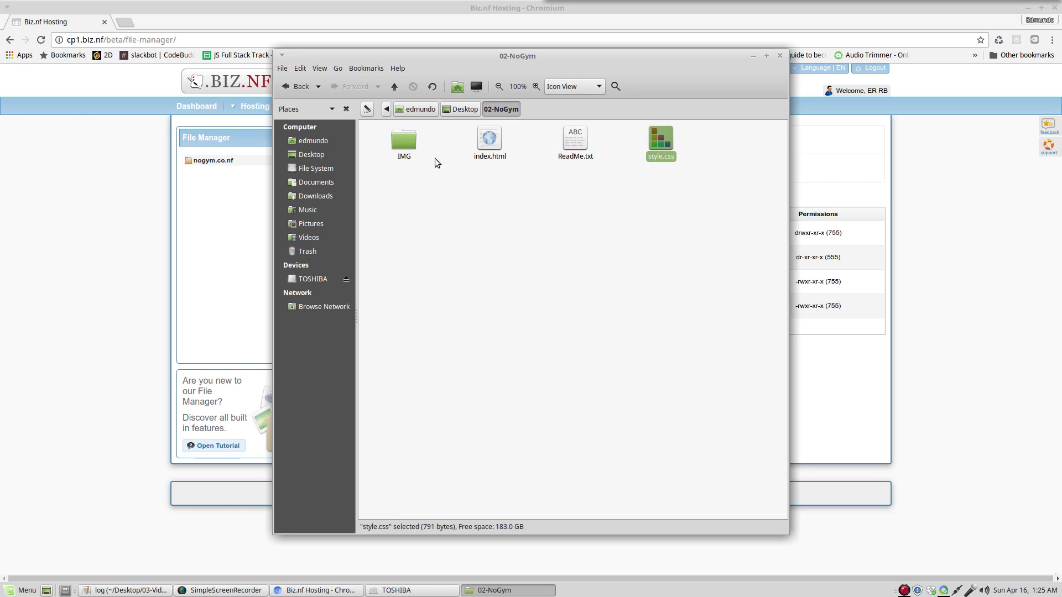
Open the local IMG folder of eight images, then bring the hosting File Manager forward.
{"action": "left_click", "coordinate": [407, 140]}
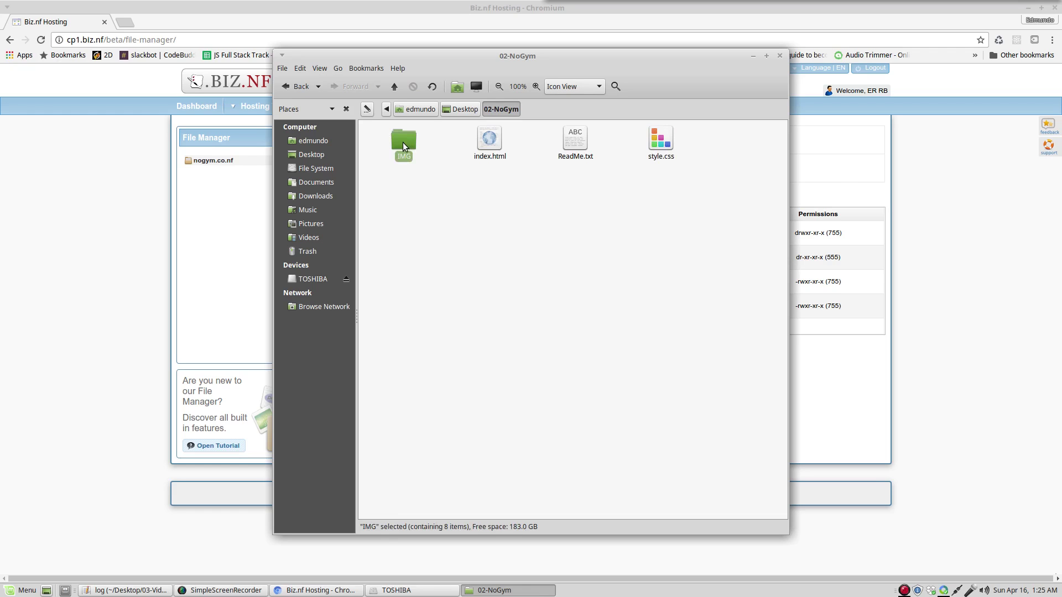
{"action": "double_click", "coordinate": [403, 142]}
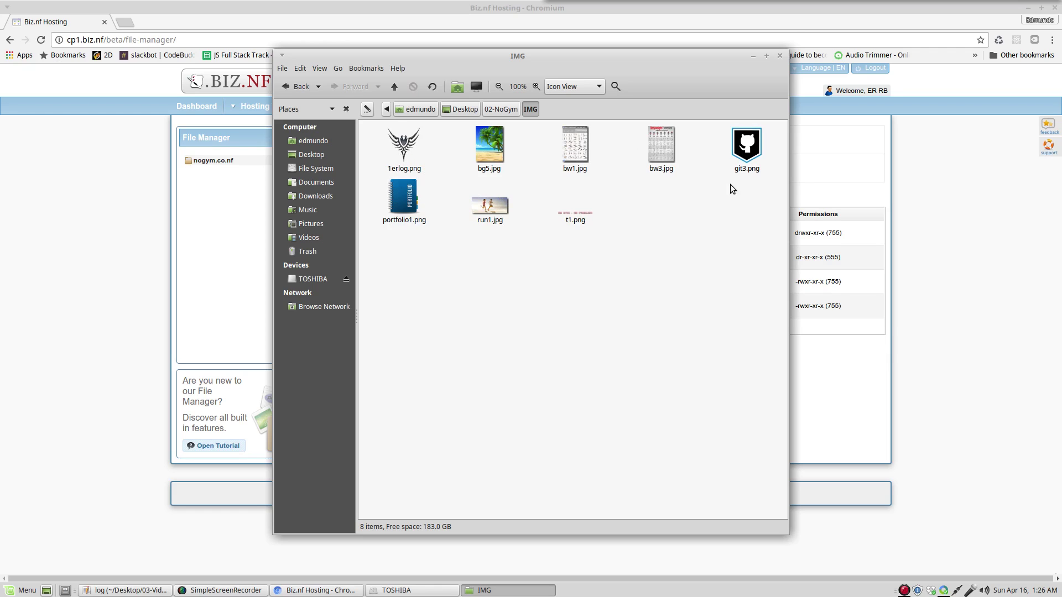
{"action": "left_click", "coordinate": [100, 211]}
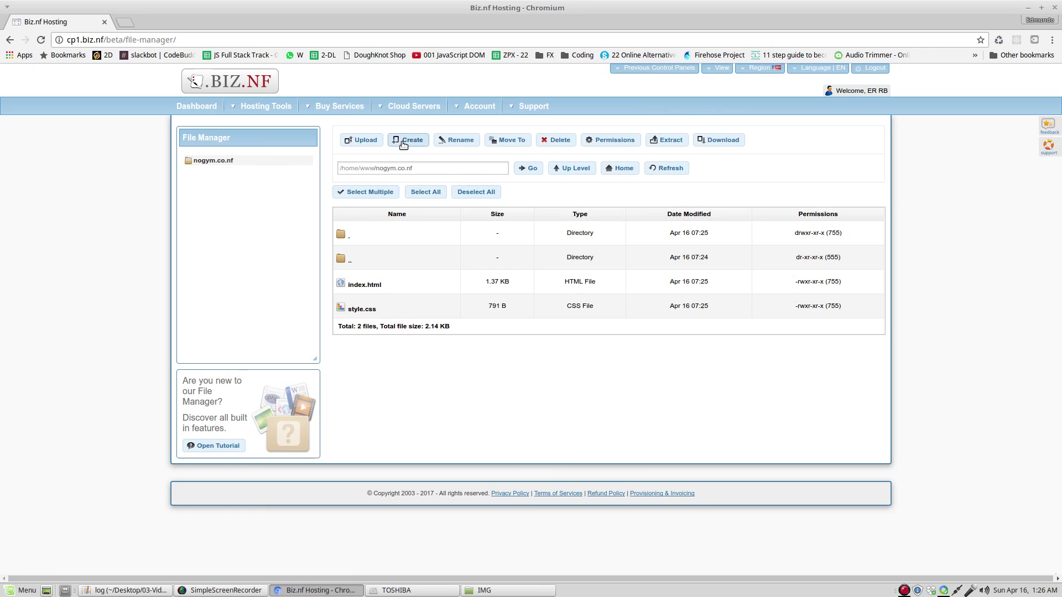
Create a directory named IMG in the nogym.co.nf root, matching the local folder name.
{"action": "left_click", "coordinate": [408, 143]}
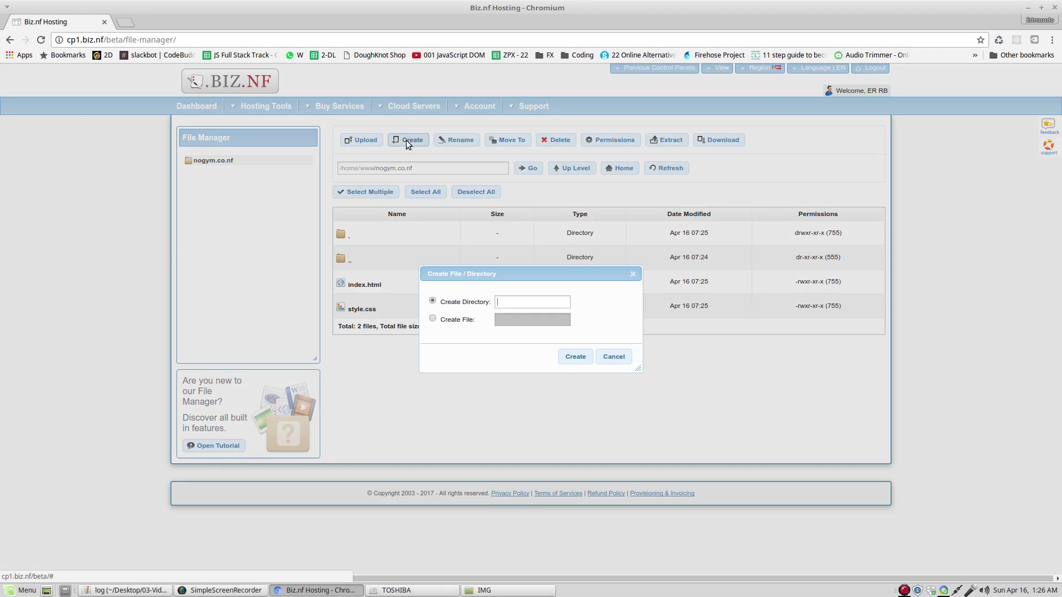
{"action": "left_click", "coordinate": [505, 305]}
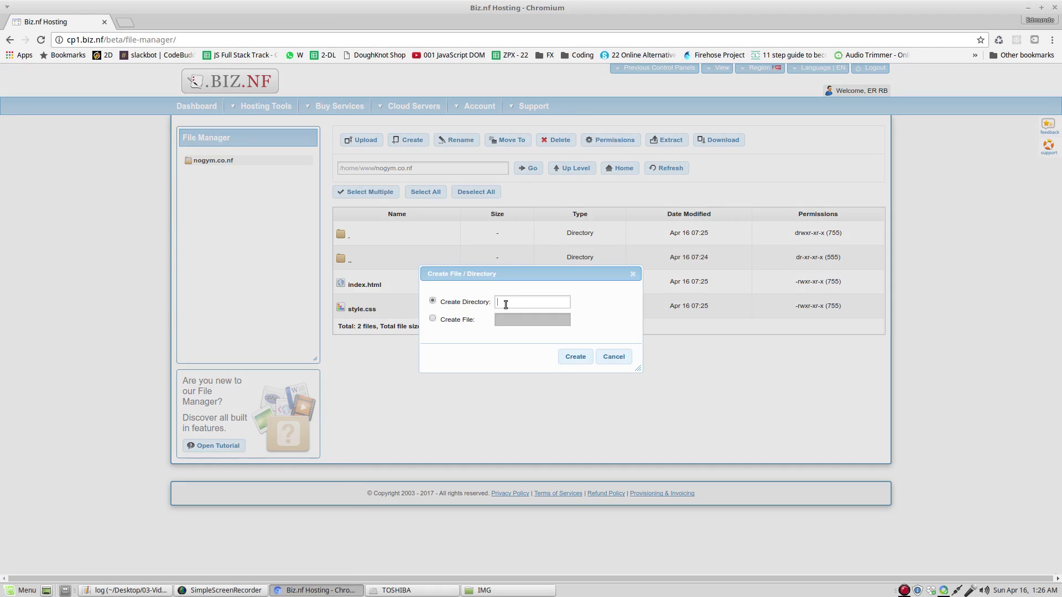
{"action": "type", "text": "IMG"}
{"action": "left_click_drag", "start_coordinate": [520, 303], "coordinate": [494, 304]}
{"action": "left_click", "coordinate": [509, 590]}
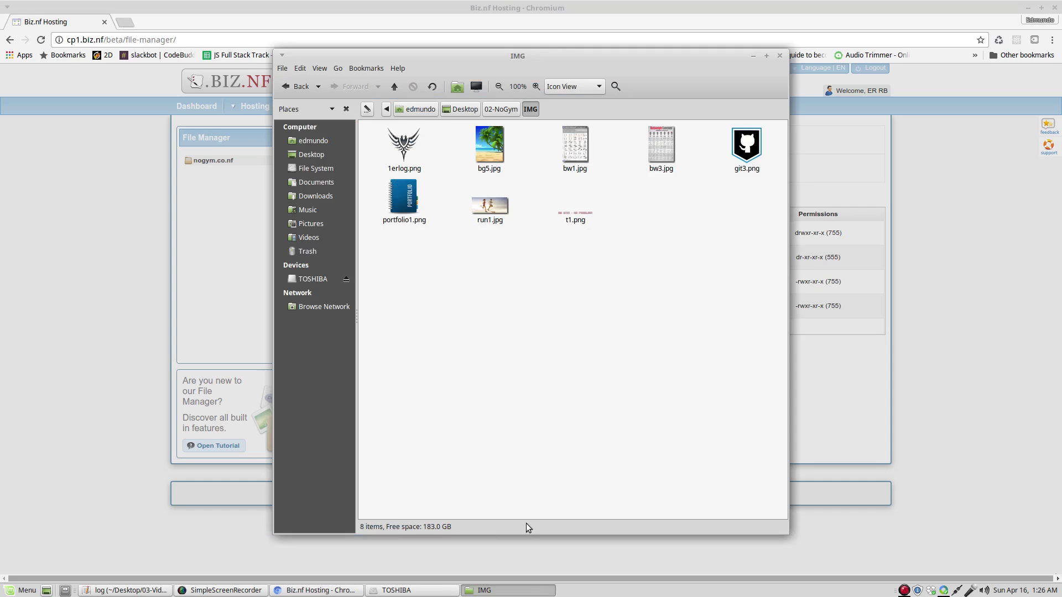
{"action": "left_click", "coordinate": [500, 113]}
{"action": "left_click", "coordinate": [492, 188]}
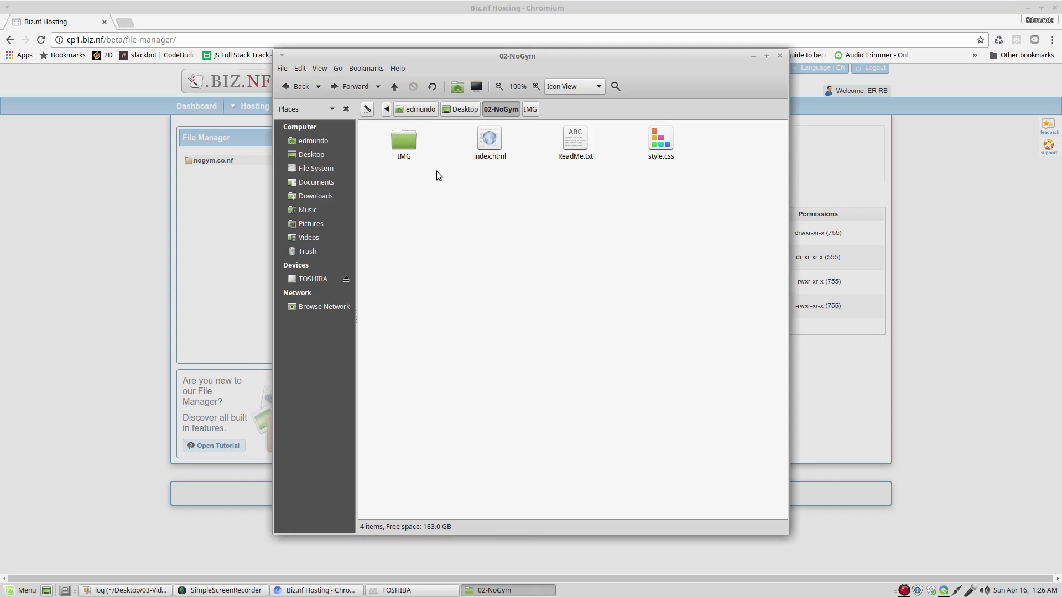
{"action": "double_click", "coordinate": [403, 150]}
{"action": "left_click", "coordinate": [88, 231]}
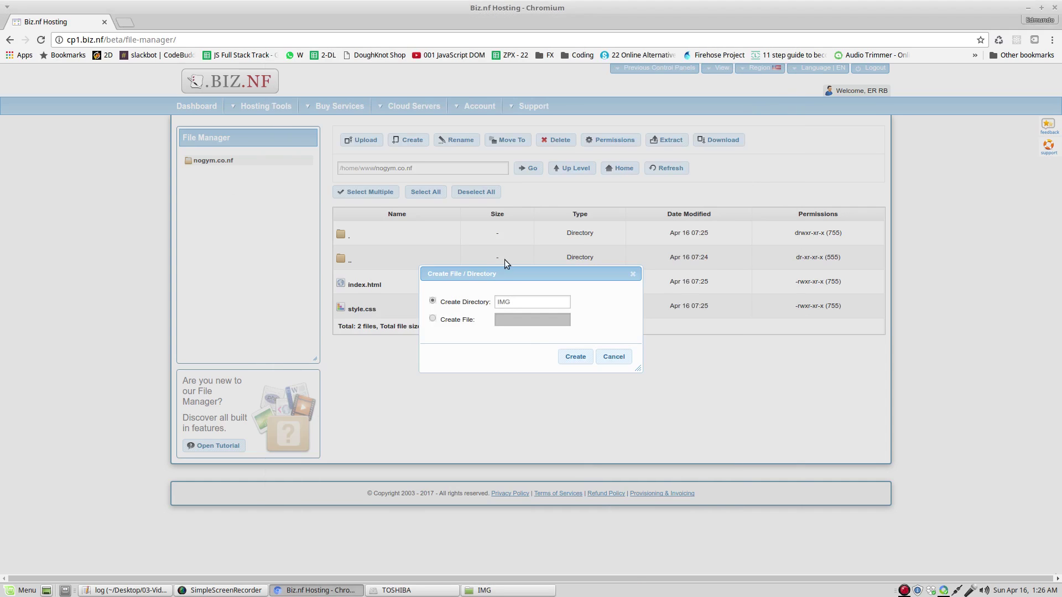
{"action": "left_click", "coordinate": [586, 359]}
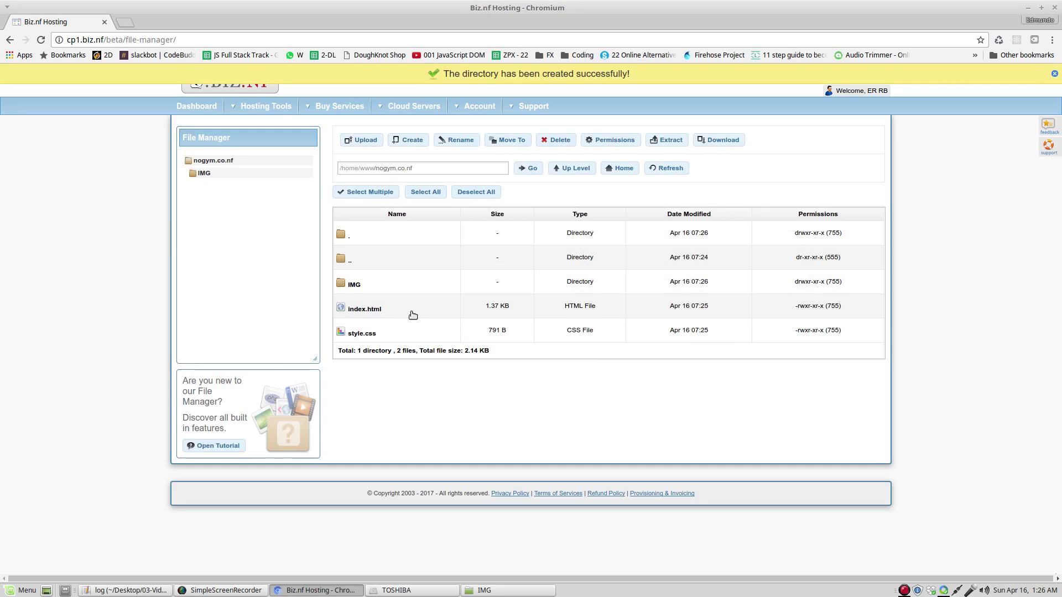
Open the server IMG folder and upload all eight images (1.34 MB) from 02-NoGym/IMG.
{"action": "left_click", "coordinate": [376, 291]}
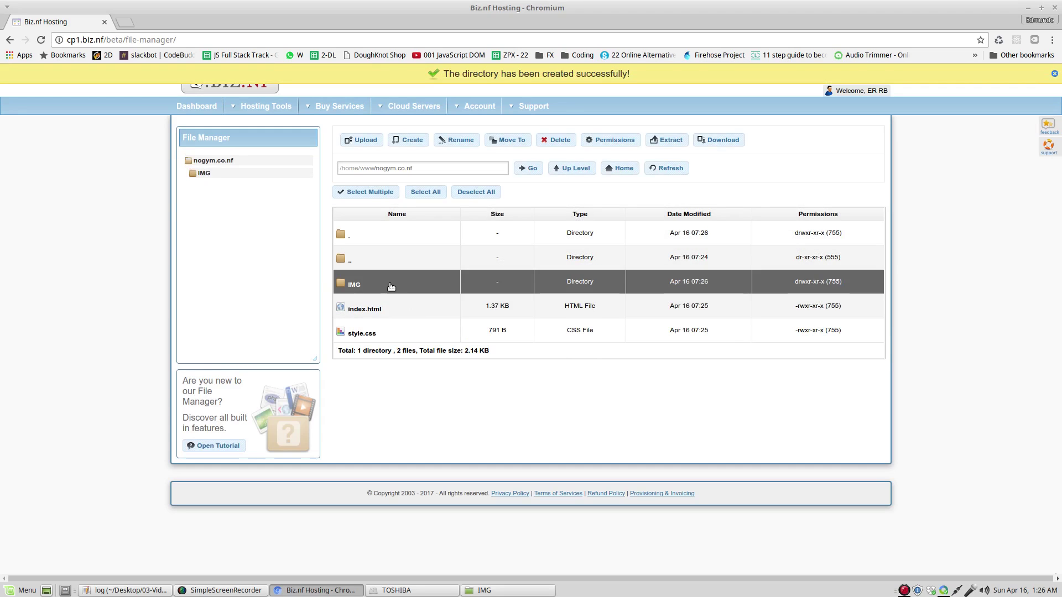
{"action": "double_click", "coordinate": [391, 285]}
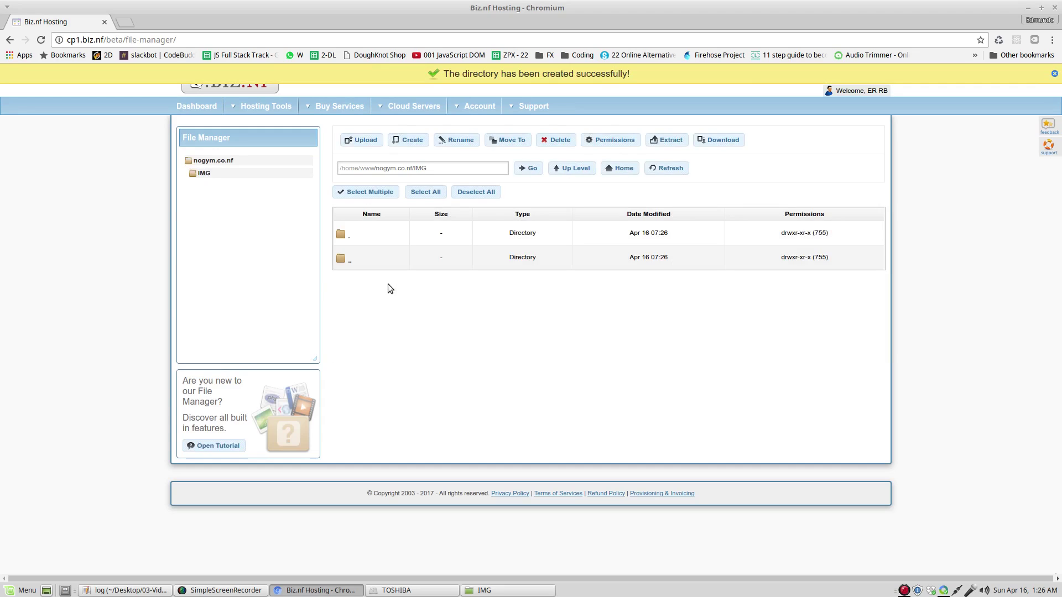
{"action": "left_click", "coordinate": [372, 144]}
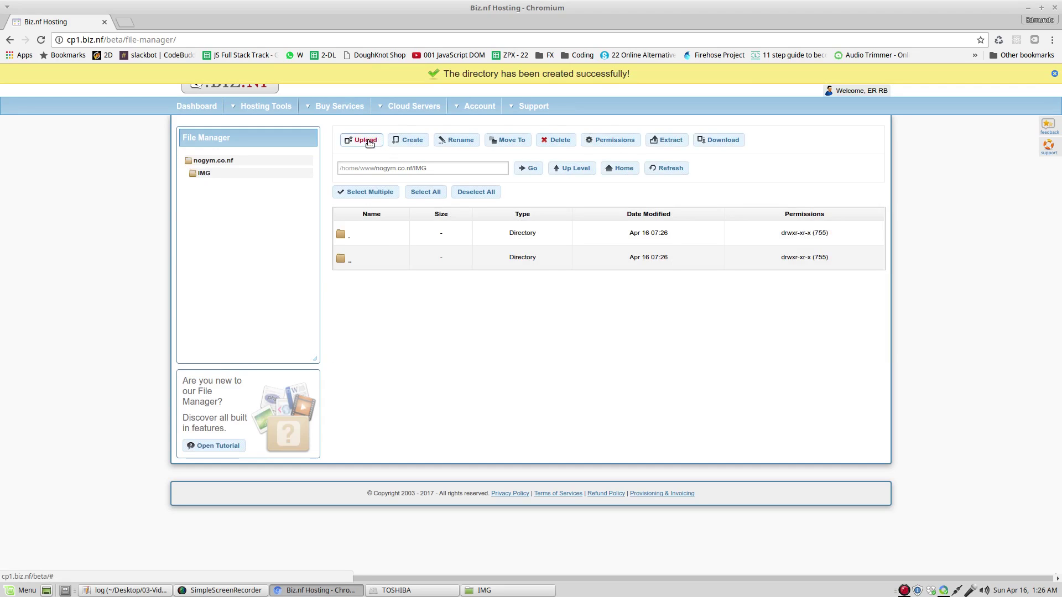
{"action": "left_click", "coordinate": [525, 354]}
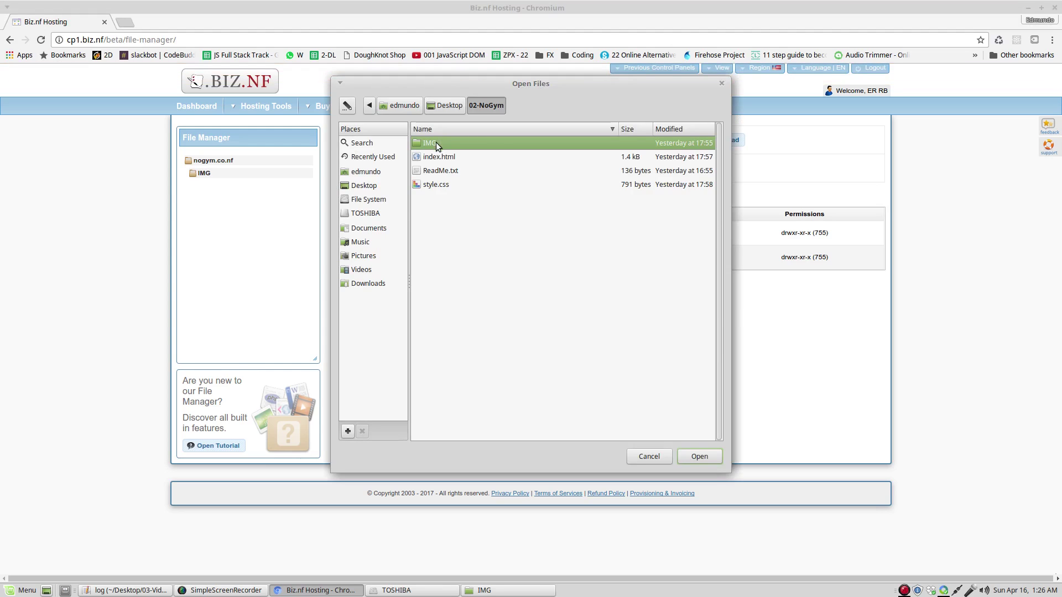
{"action": "double_click", "coordinate": [436, 142]}
{"action": "left_click_drag", "start_coordinate": [435, 148], "coordinate": [592, 430]}
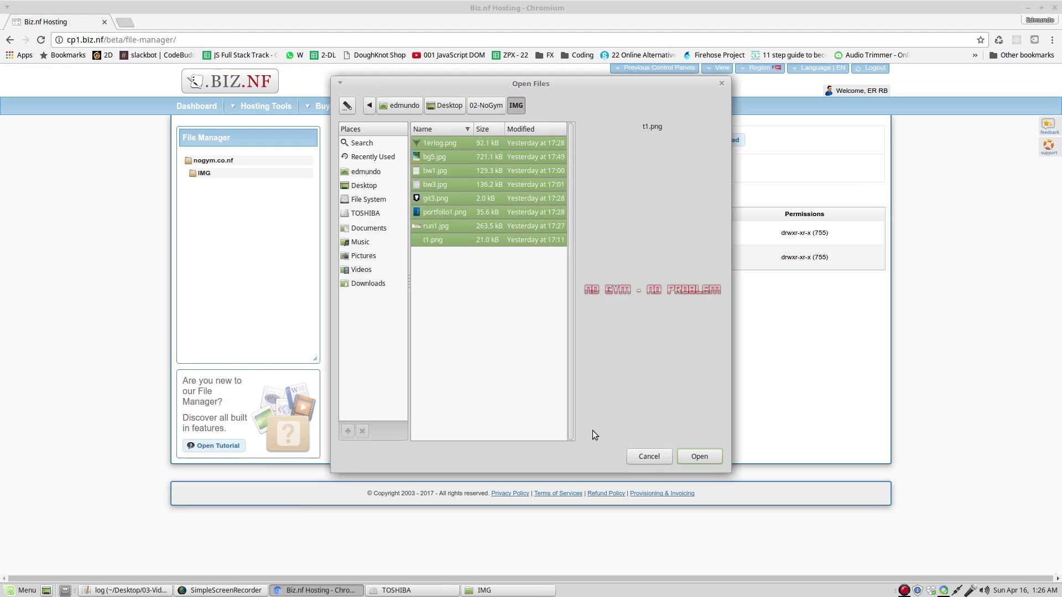
{"action": "left_click", "coordinate": [703, 455]}
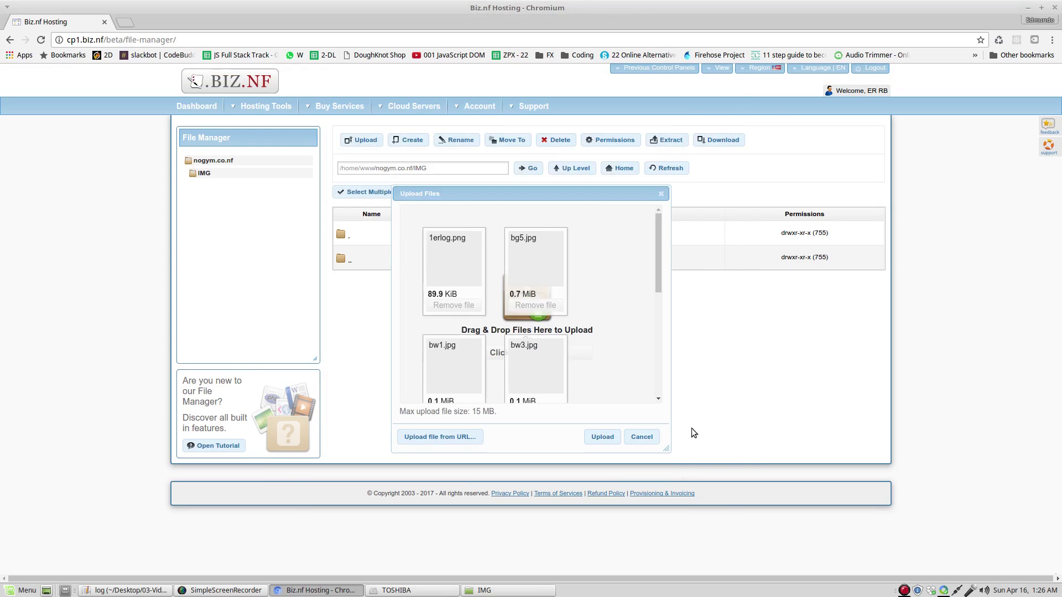
{"action": "left_click", "coordinate": [605, 440]}
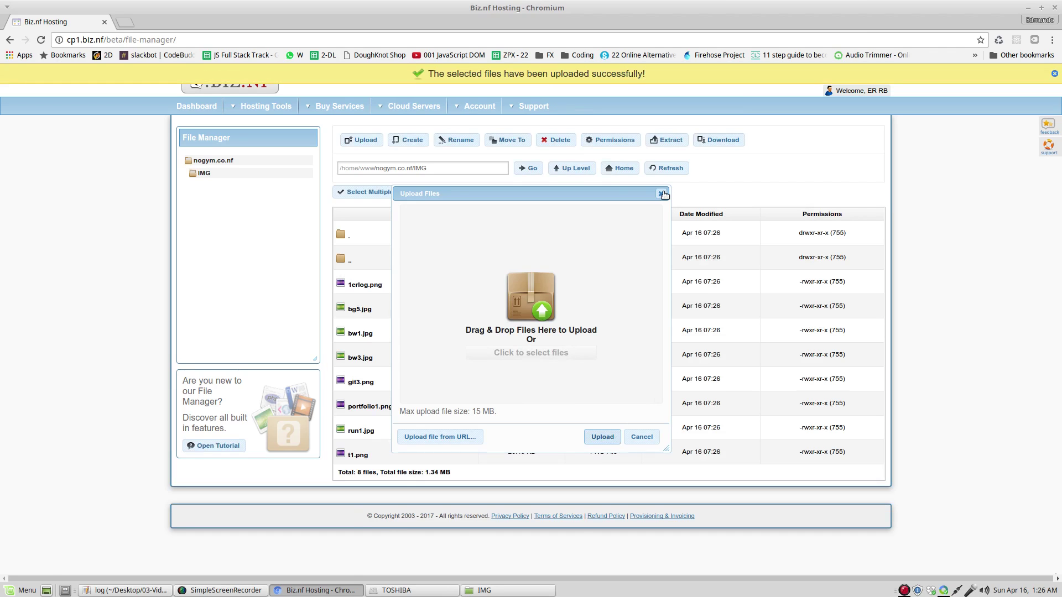
{"action": "left_click", "coordinate": [661, 194]}
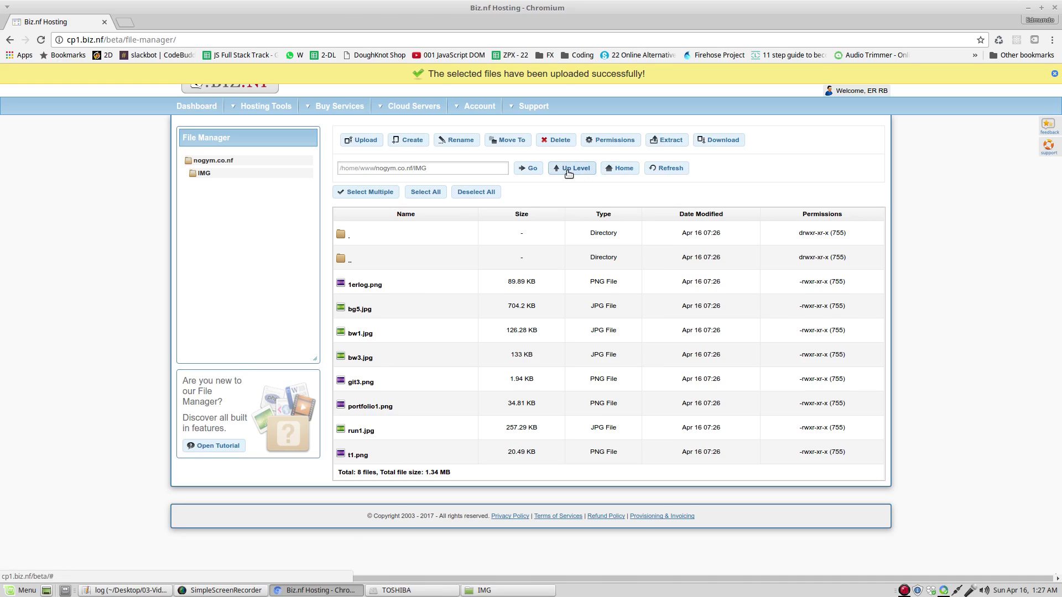
Return to the Domain Manager and select the nogym.co.nf address for copying.
{"action": "left_click", "coordinate": [569, 173]}
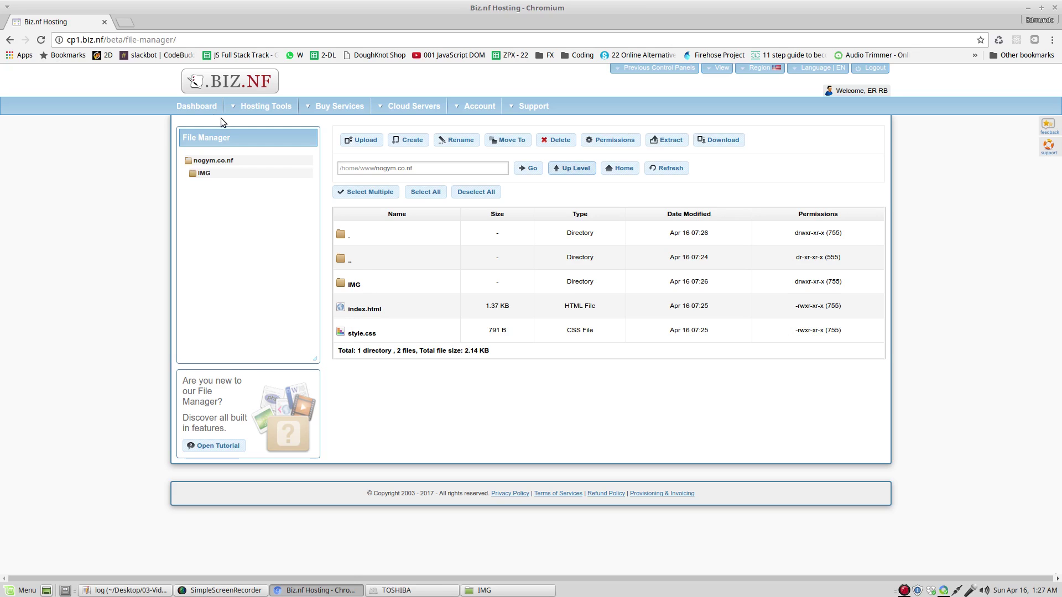
{"action": "left_click", "coordinate": [198, 107]}
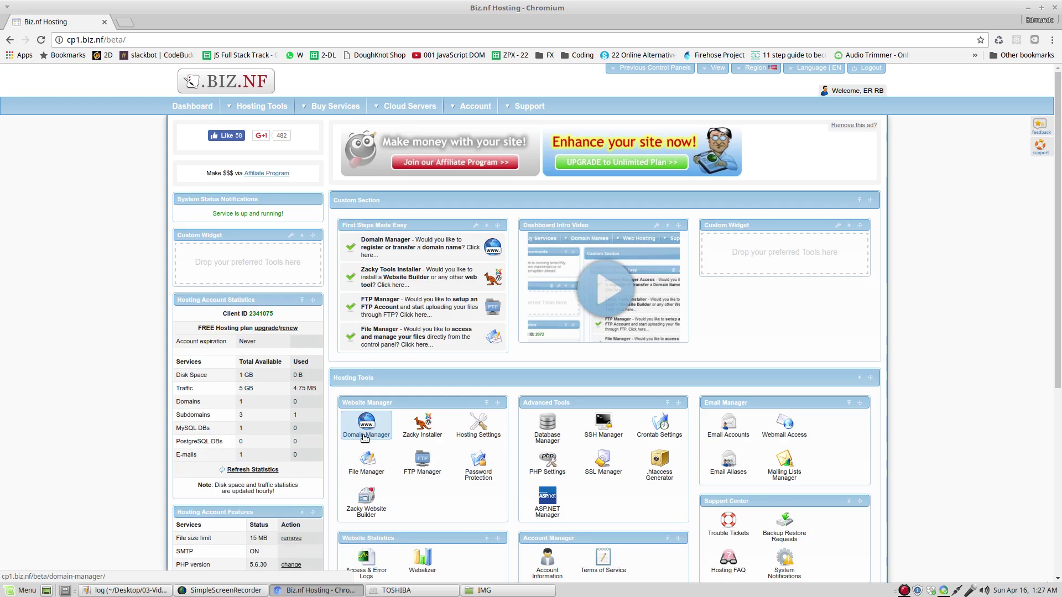
{"action": "left_click", "coordinate": [364, 437]}
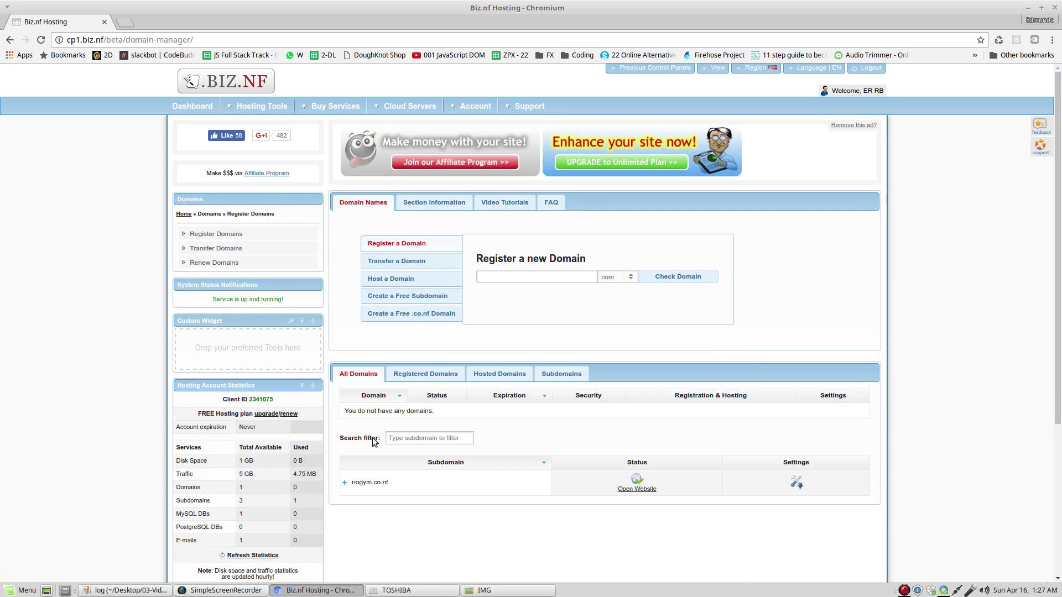
{"action": "triple_click", "coordinate": [370, 485]}
{"action": "right_click", "coordinate": [372, 484]}
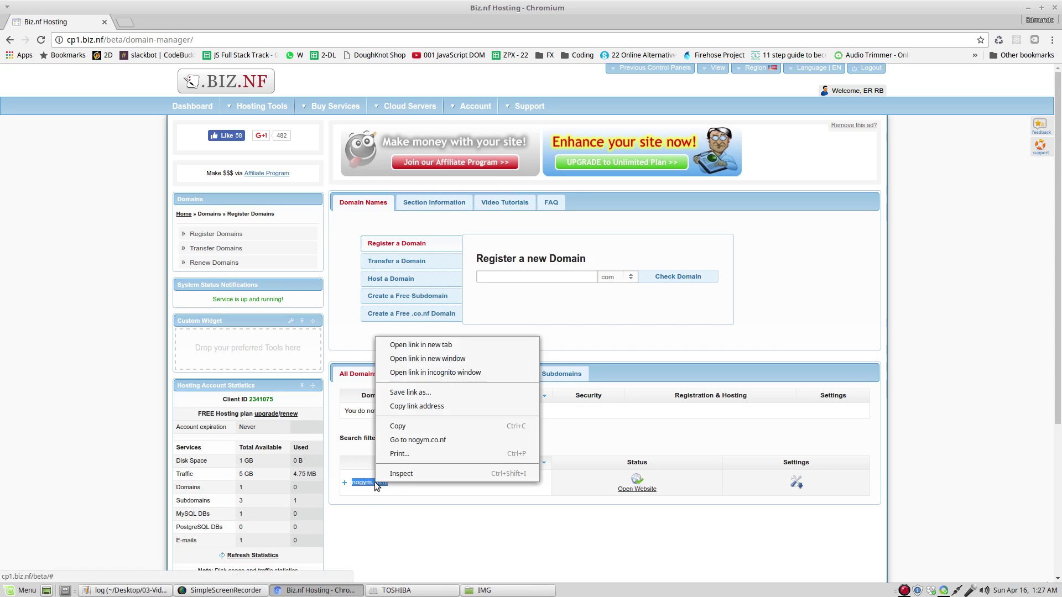
Copy the address and view the live nogym.co.nf page, scrolling through its images and styling.
{"action": "left_click", "coordinate": [398, 426]}
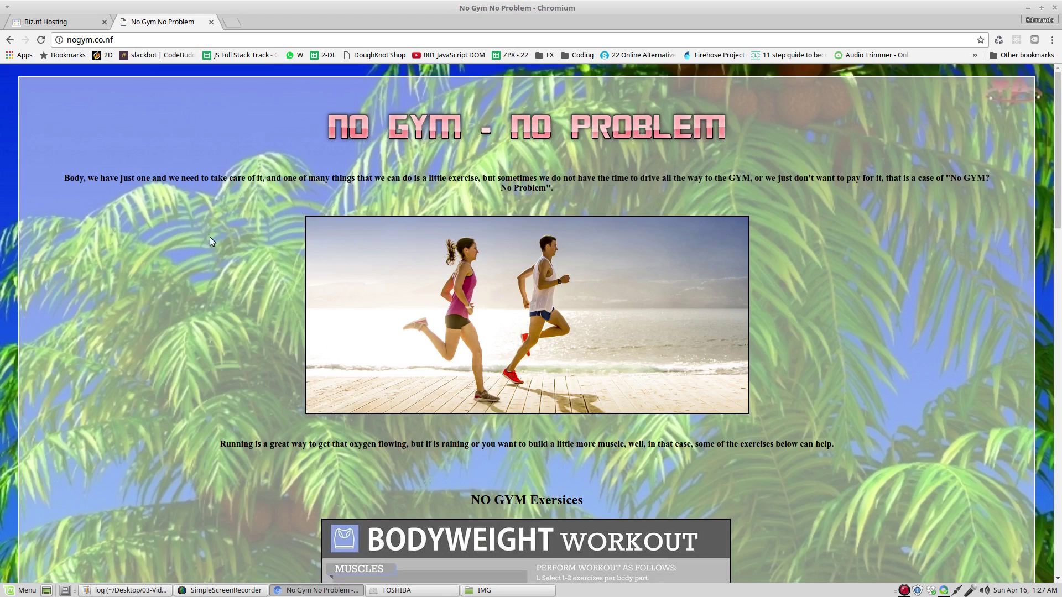
{"action": "scroll", "coordinate": [211, 268], "scroll_direction": "down", "scroll_amount": 8}
{"action": "scroll", "coordinate": [182, 72], "scroll_direction": "up", "scroll_amount": 2}
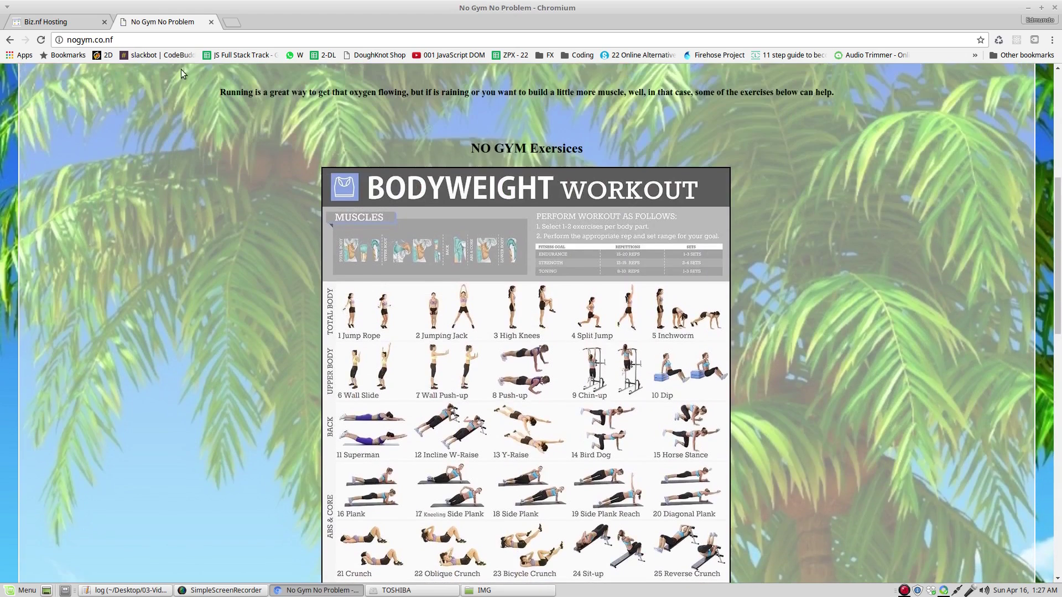
{"action": "scroll", "coordinate": [186, 234], "scroll_direction": "up", "scroll_amount": 6}
Copy the nogym.co.nf URL from Chromium's address bar.
{"action": "left_click_drag", "start_coordinate": [113, 40], "coordinate": [71, 42]}
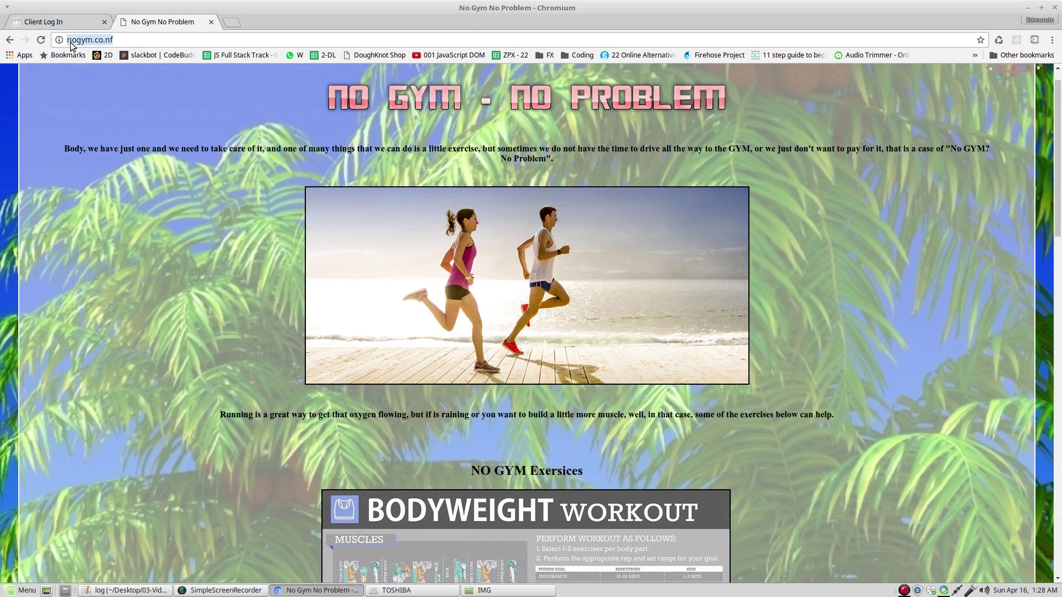
{"action": "right_click", "coordinate": [71, 42]}
{"action": "left_click", "coordinate": [108, 81]}
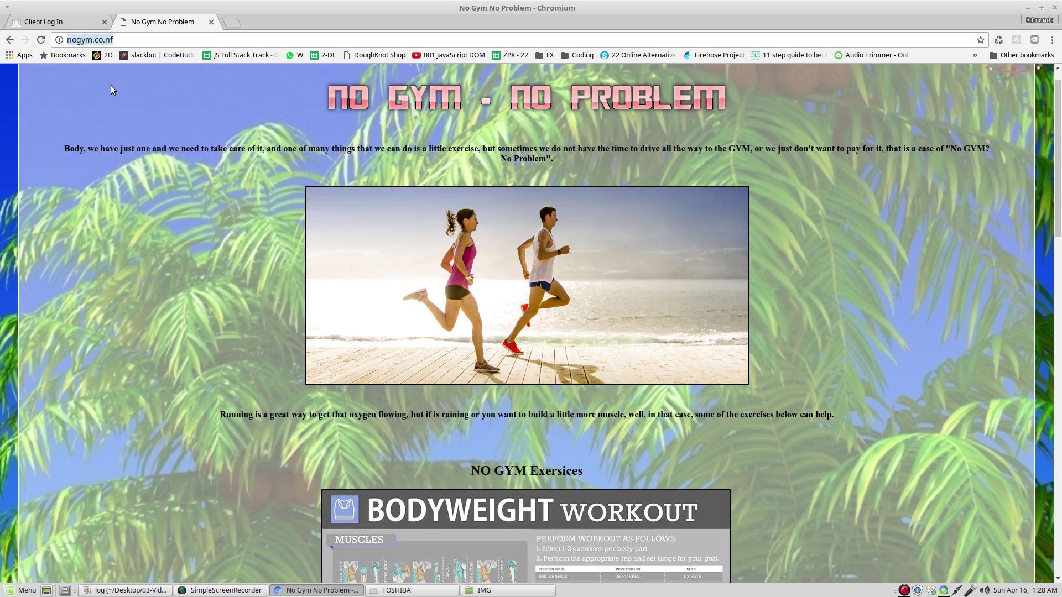
{"action": "left_click", "coordinate": [140, 39]}
{"action": "scroll", "coordinate": [196, 221], "scroll_direction": "up", "scroll_amount": 1}
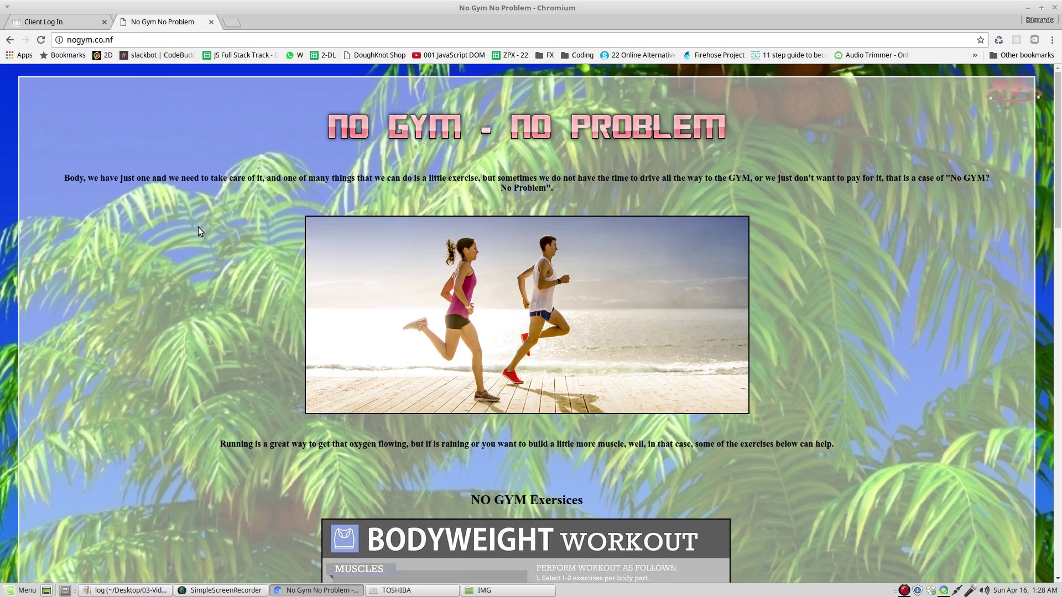